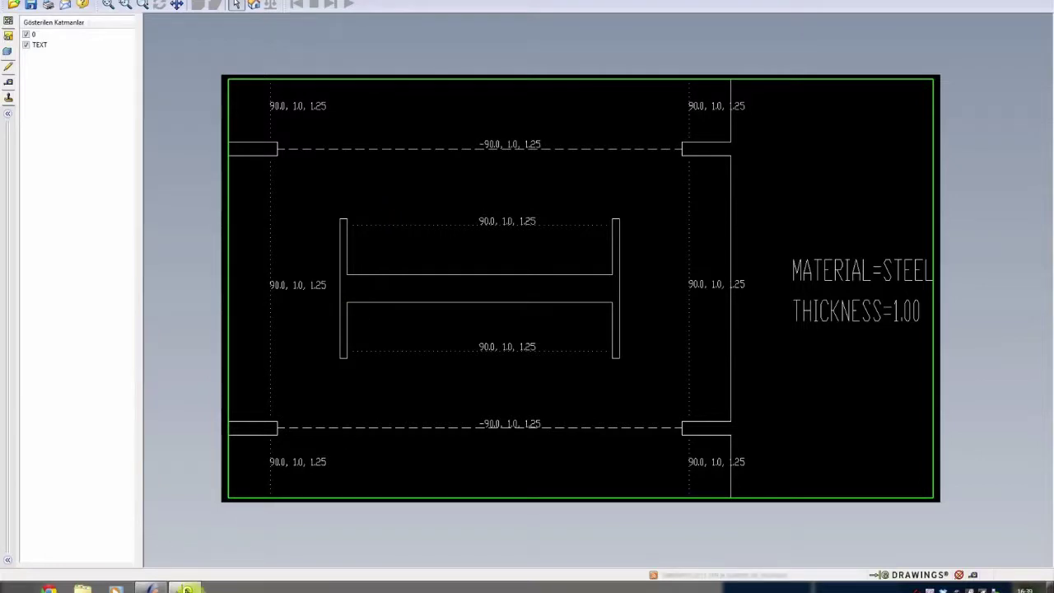
Step: Switch to the Next parts list and start importing a drawing
mouse_move(149, 587)
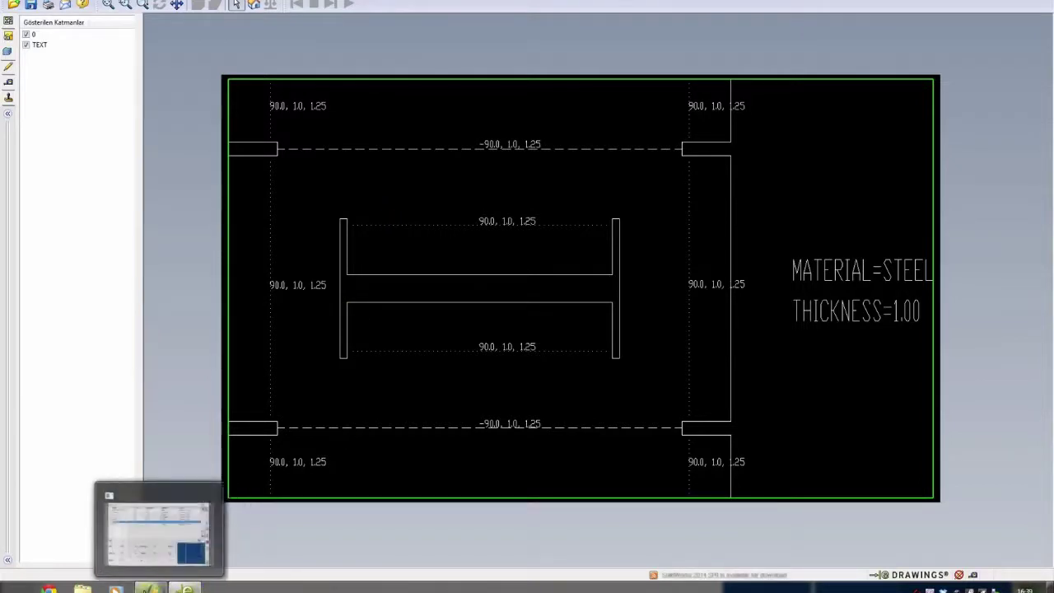
click(149, 588)
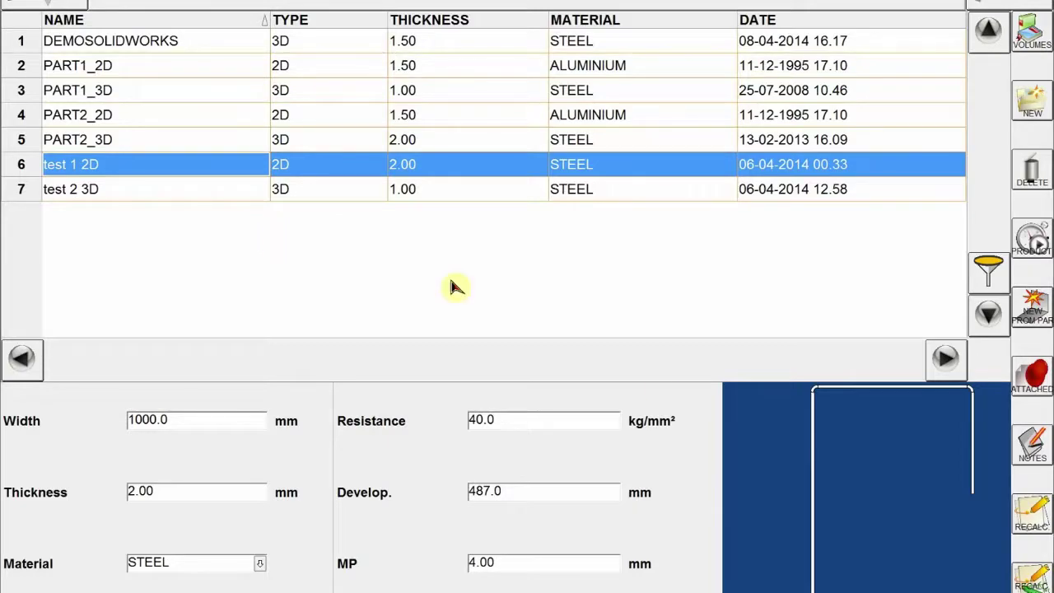
click(1034, 304)
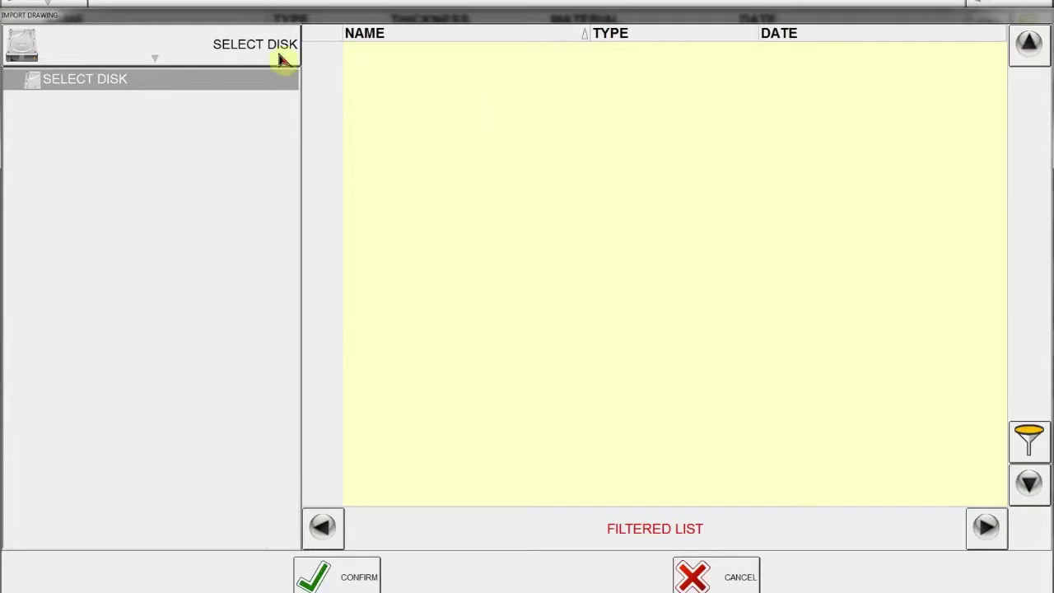
Step: Select the StepDemo DXF from D:\Dxf\Dxf\Flats\StepDemo
click(212, 52)
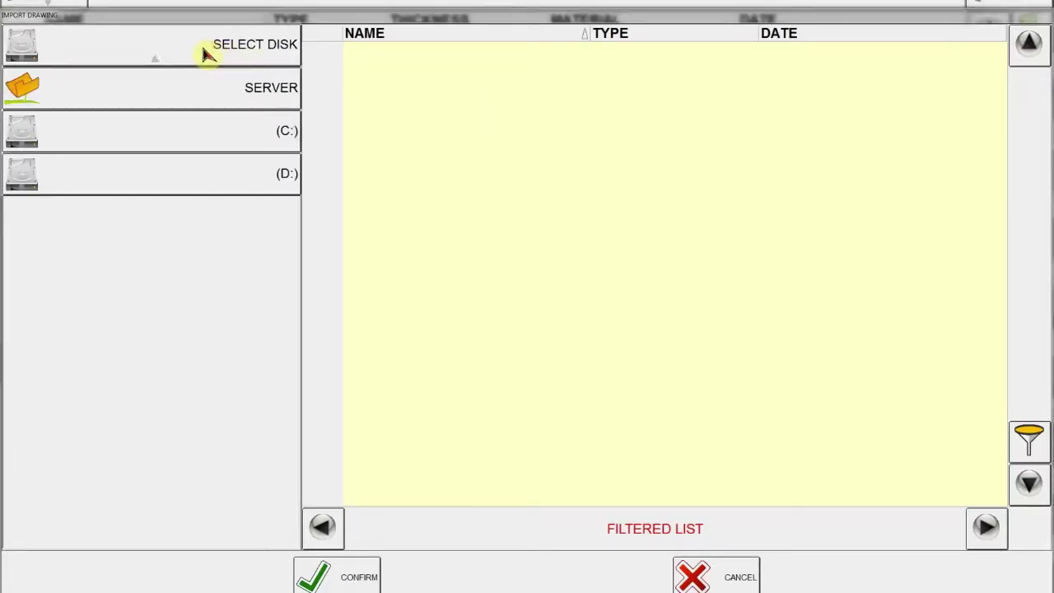
click(186, 190)
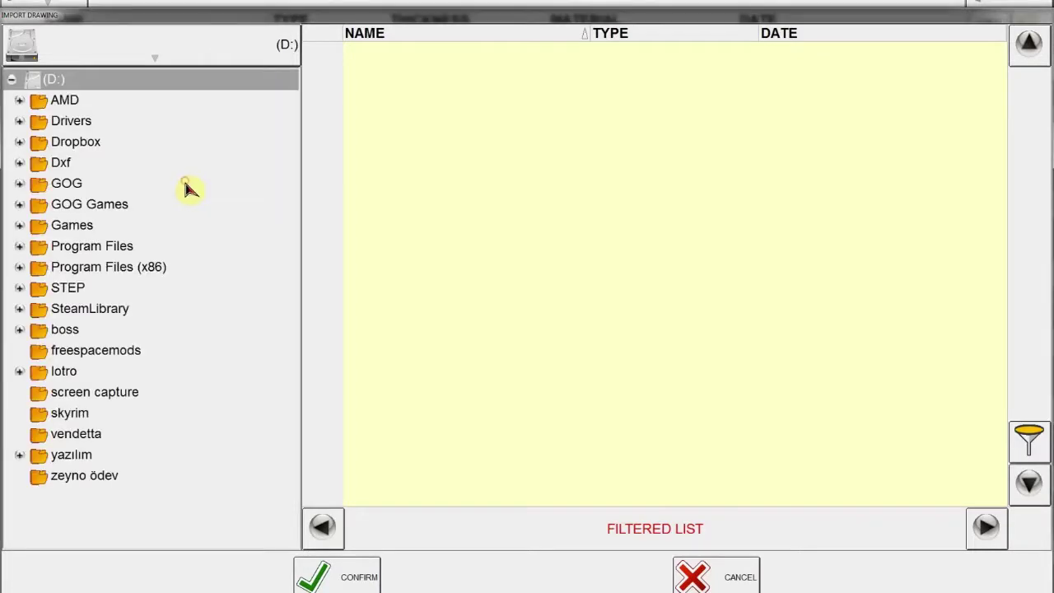
click(19, 164)
click(26, 184)
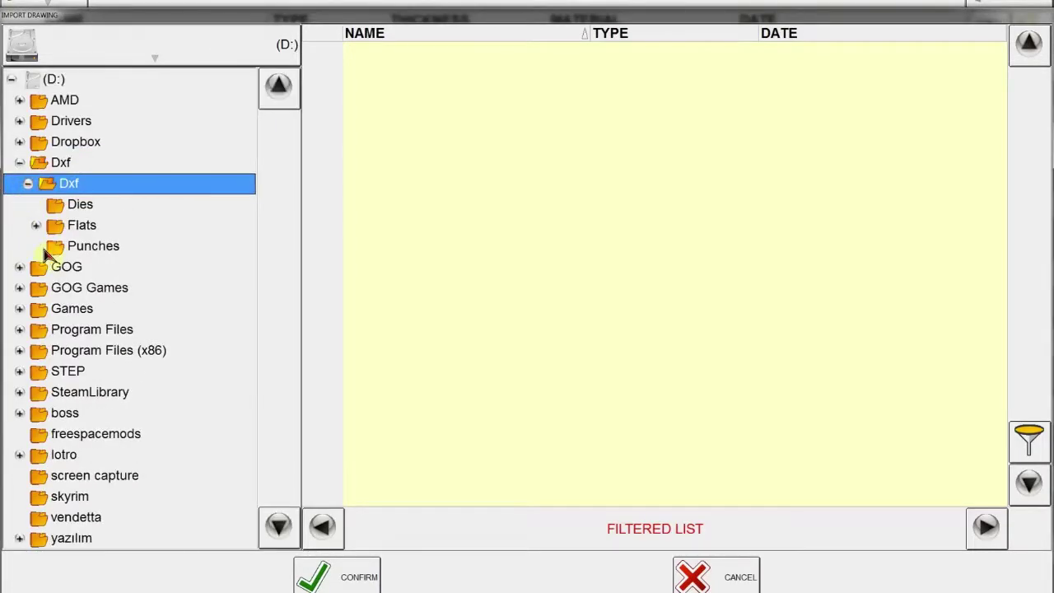
click(39, 227)
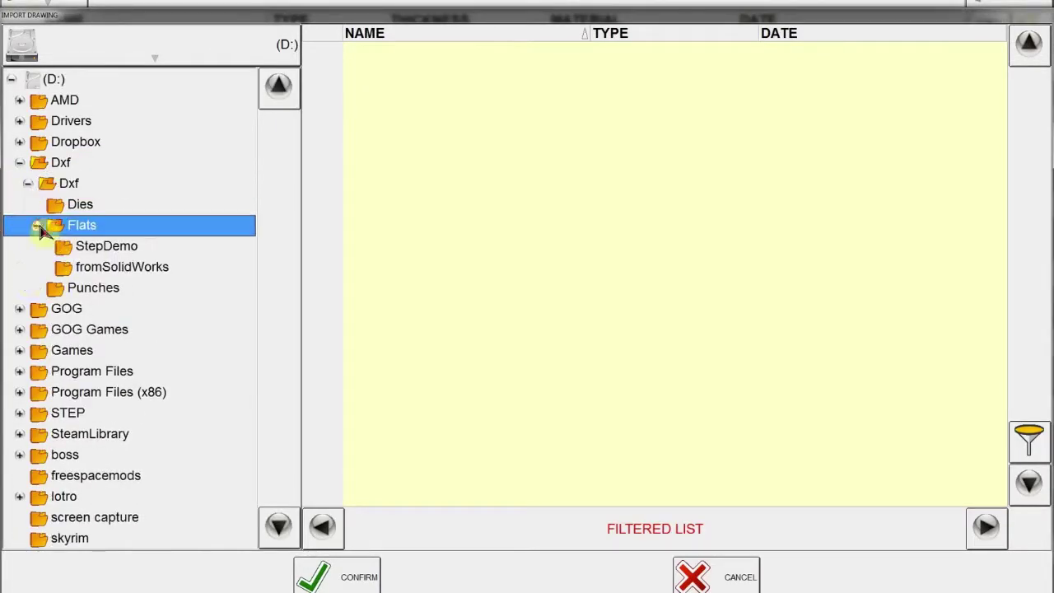
click(91, 251)
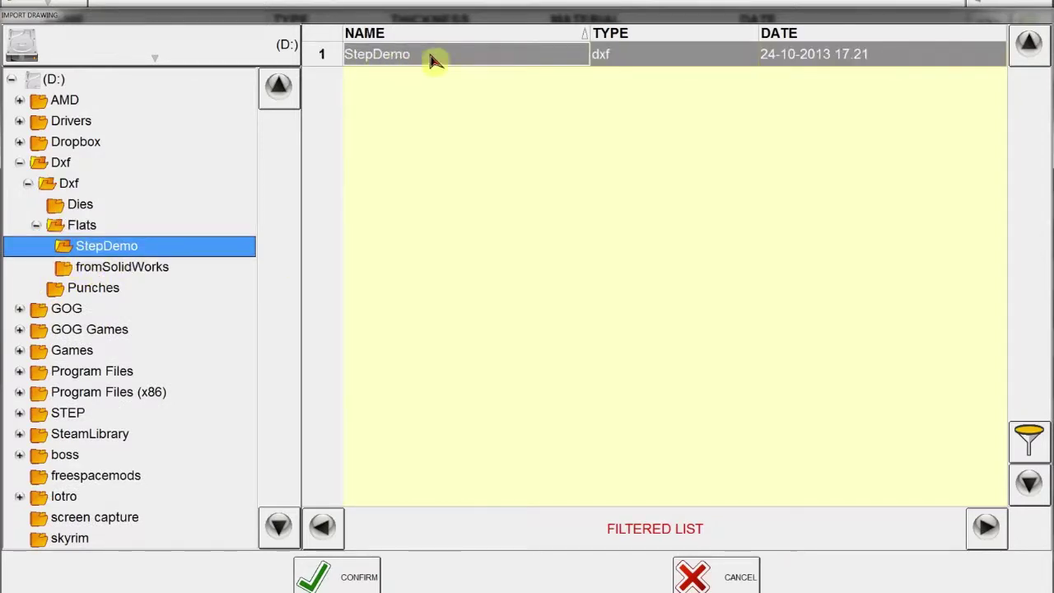
click(392, 53)
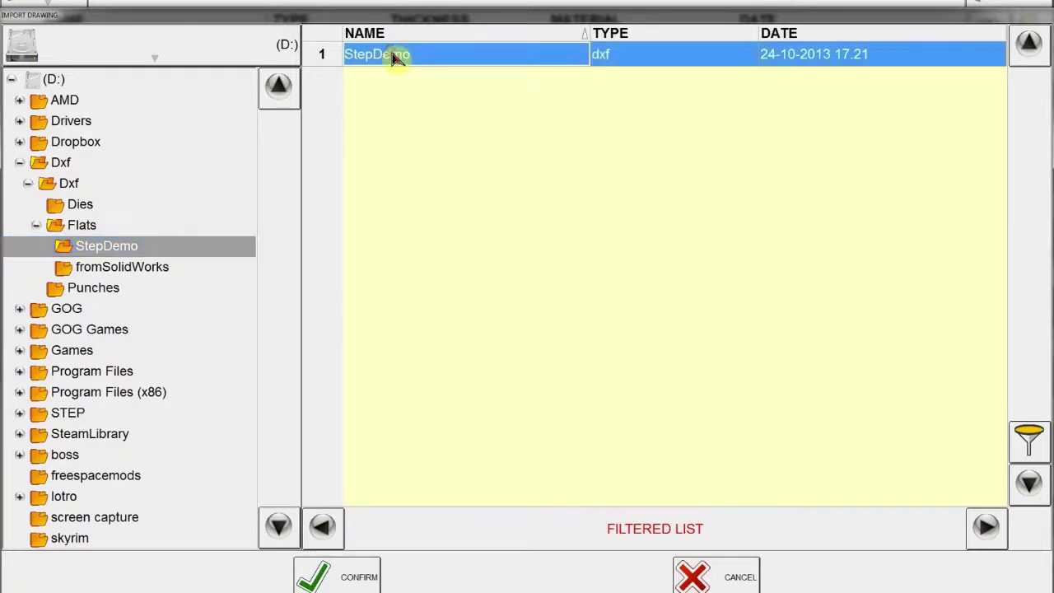
Step: Accept layers with DOT upward and DASHED downward bend lines, creating program STEPDEMO
click(353, 579)
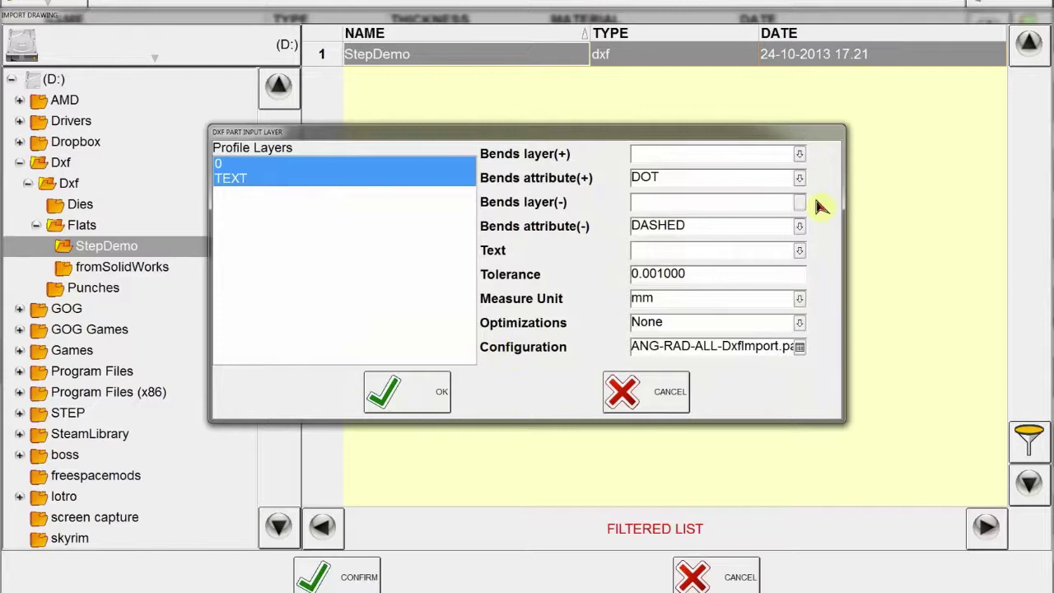
click(799, 179)
click(799, 180)
click(409, 395)
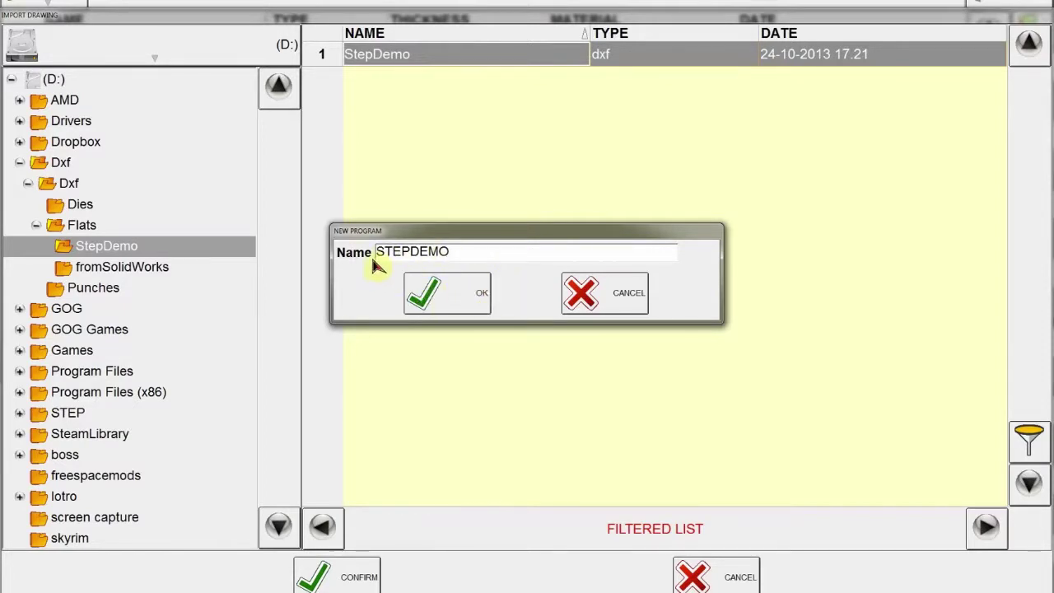
click(459, 298)
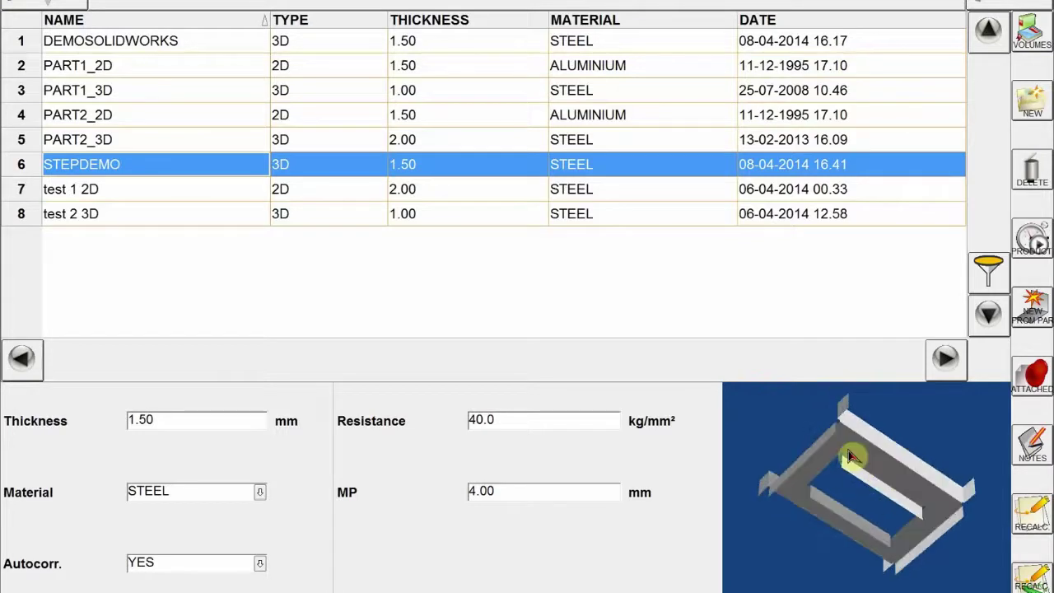
Step: Open the Programs/Tool Up/Editor work-area menu for STEPDEMO
click(47, 4)
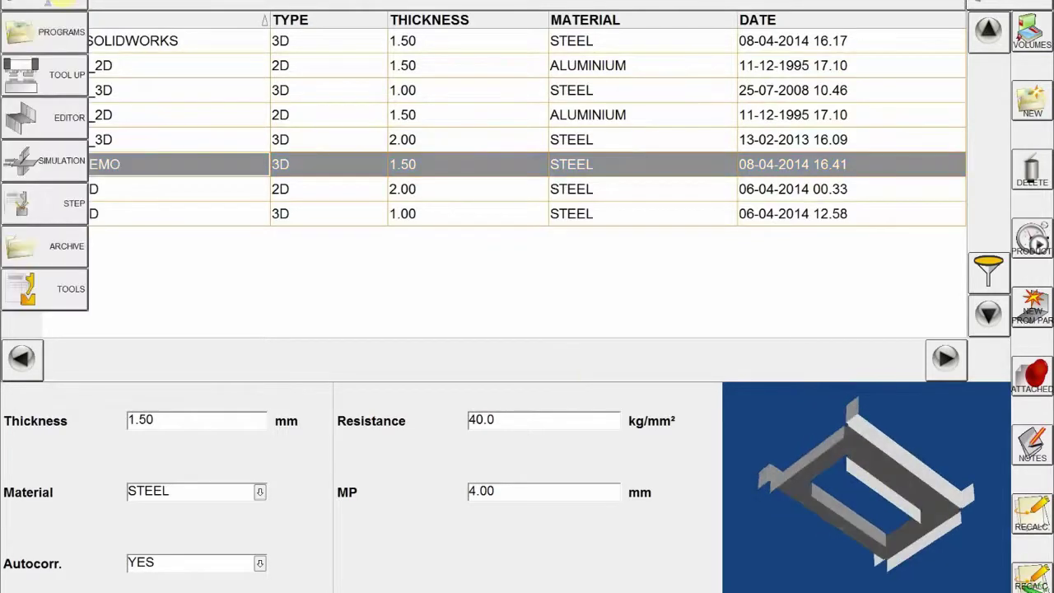
Step: Auto-tool STEPDEMO in Tool Up, generating two P.97.85.R08 punches at positions 1000 and 1579
click(59, 80)
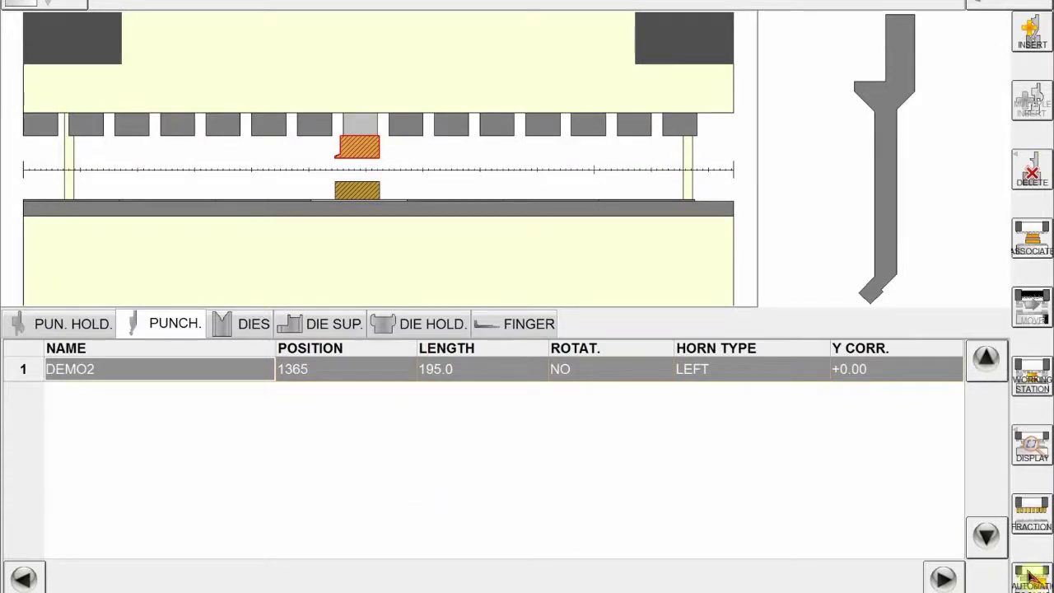
click(1032, 579)
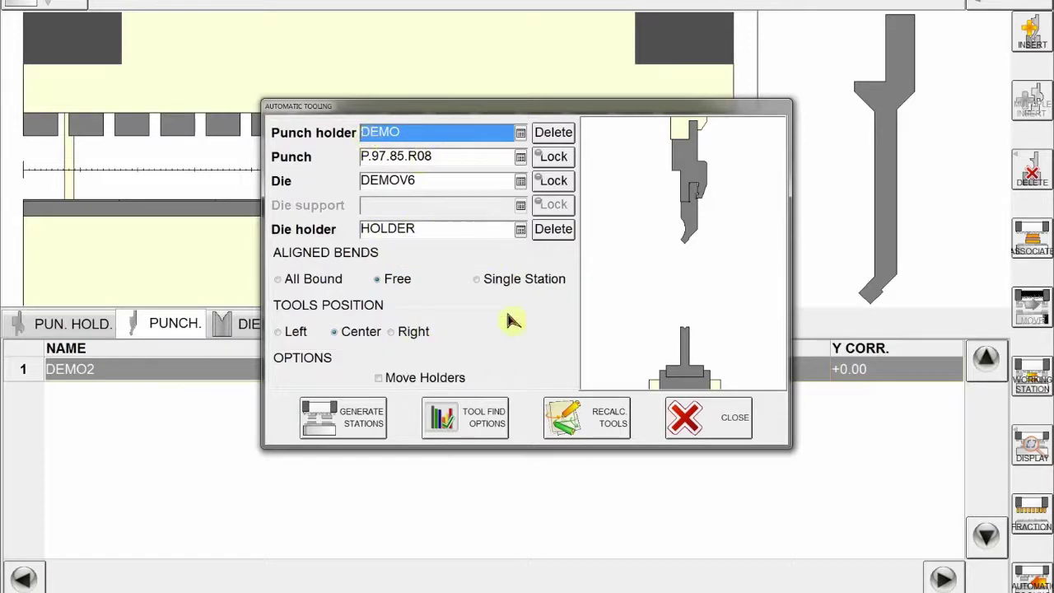
click(351, 420)
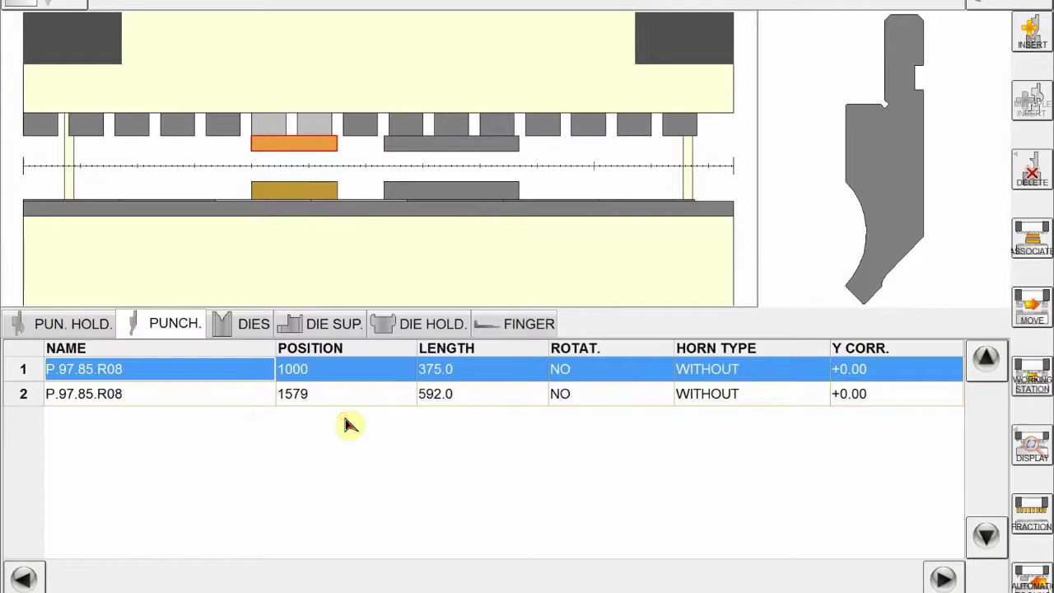
click(53, 2)
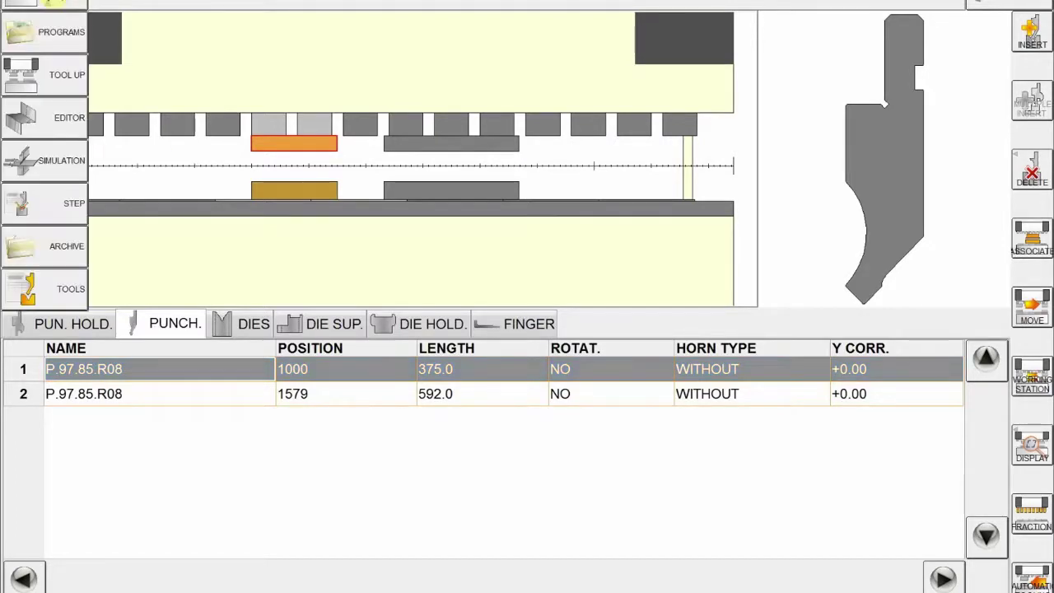
Step: Run the automatic bend sequence search in 3D simulation and store the result
click(50, 159)
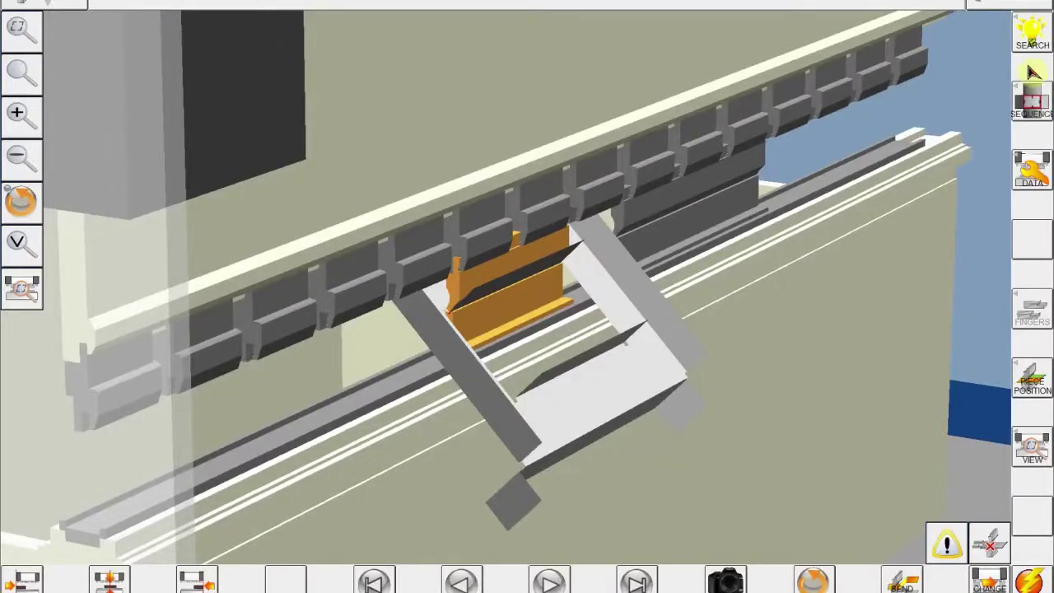
click(1031, 35)
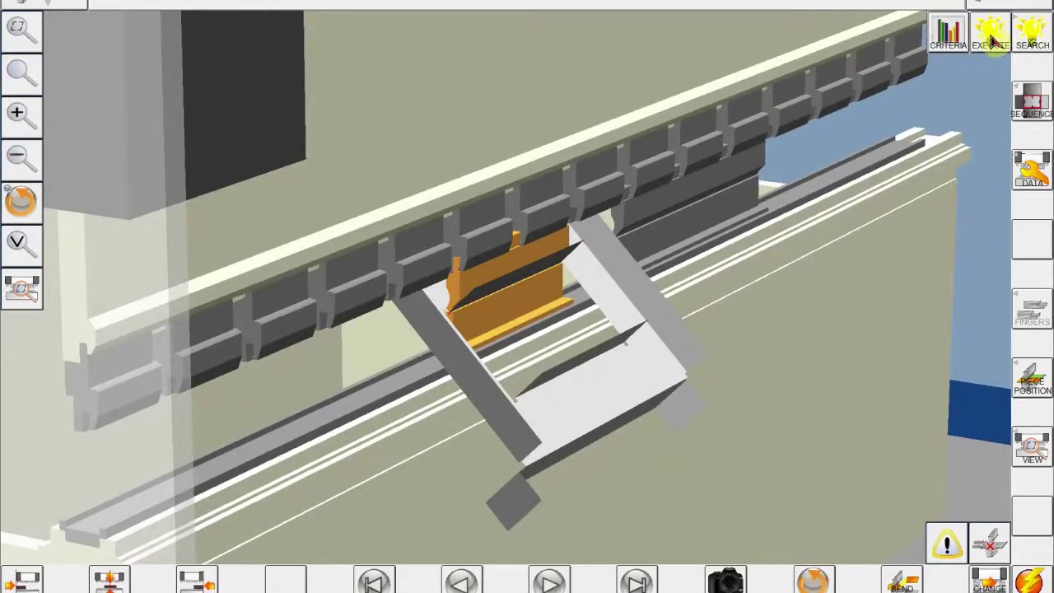
click(992, 37)
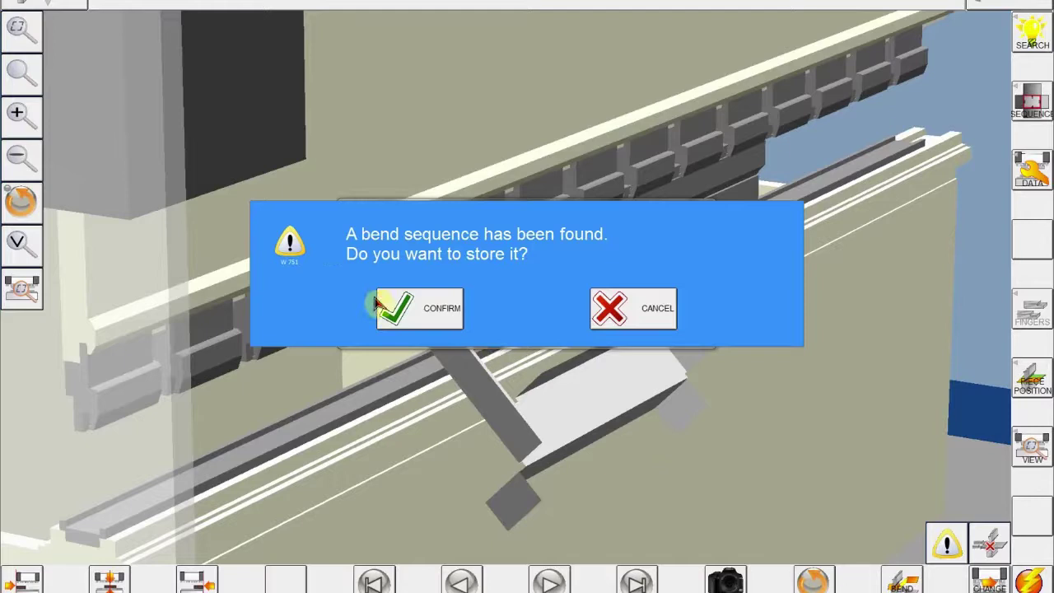
click(428, 313)
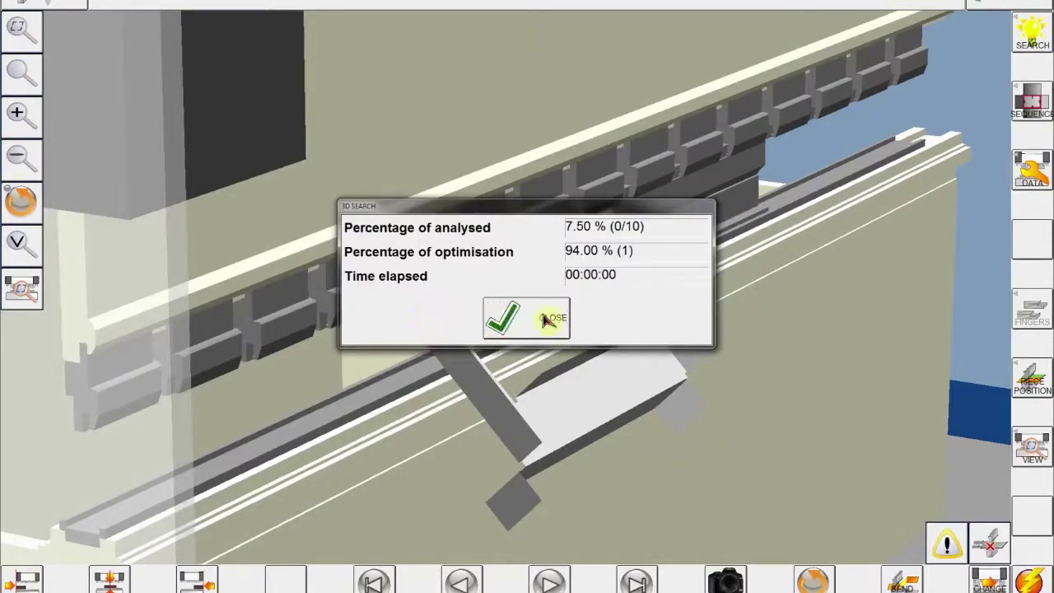
click(548, 315)
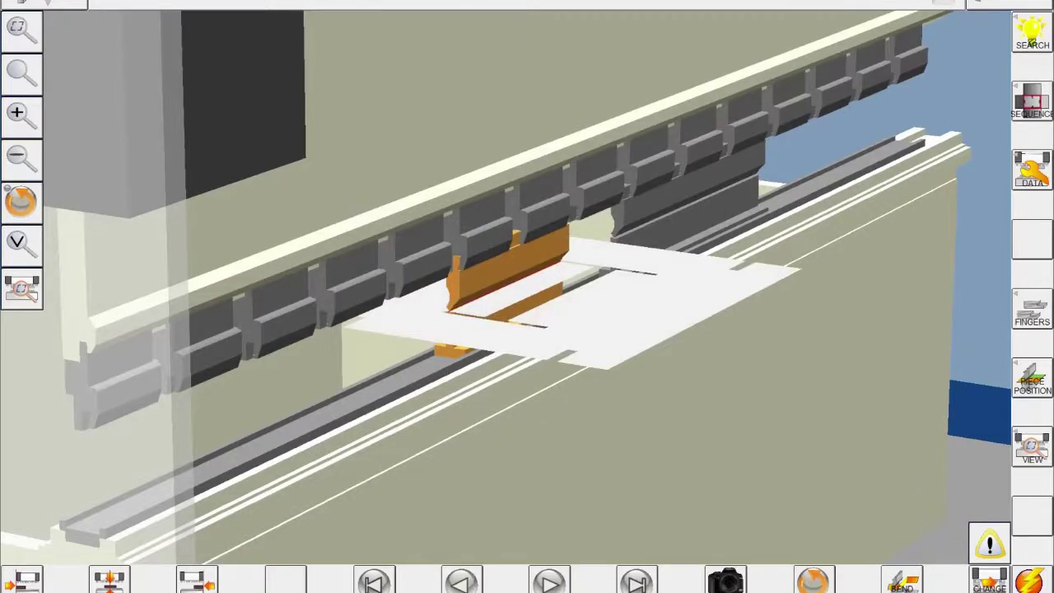
Step: Step the simulation forward through every bend to the final fold
click(550, 583)
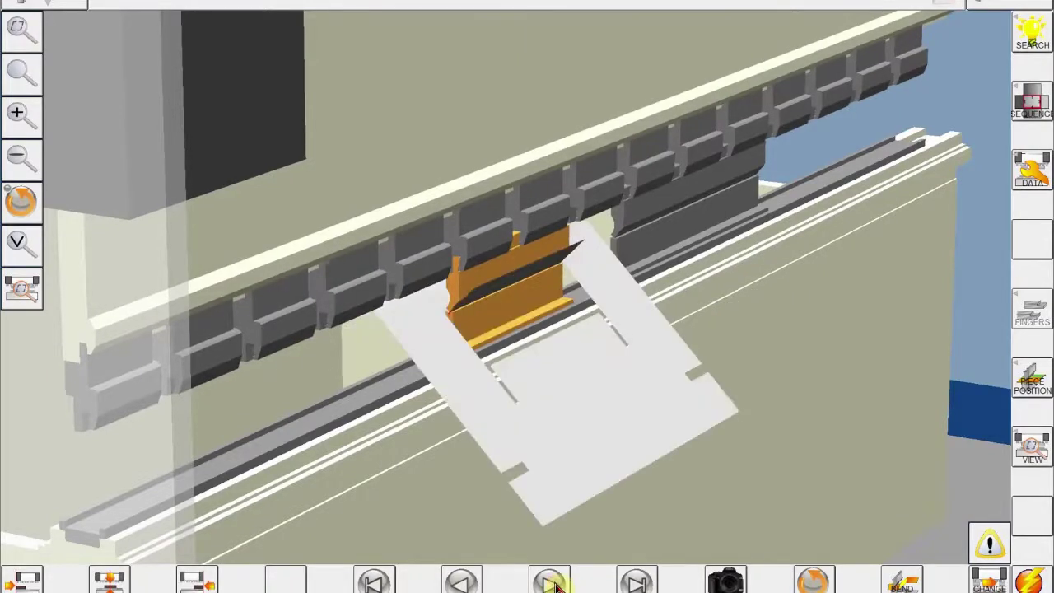
click(550, 583)
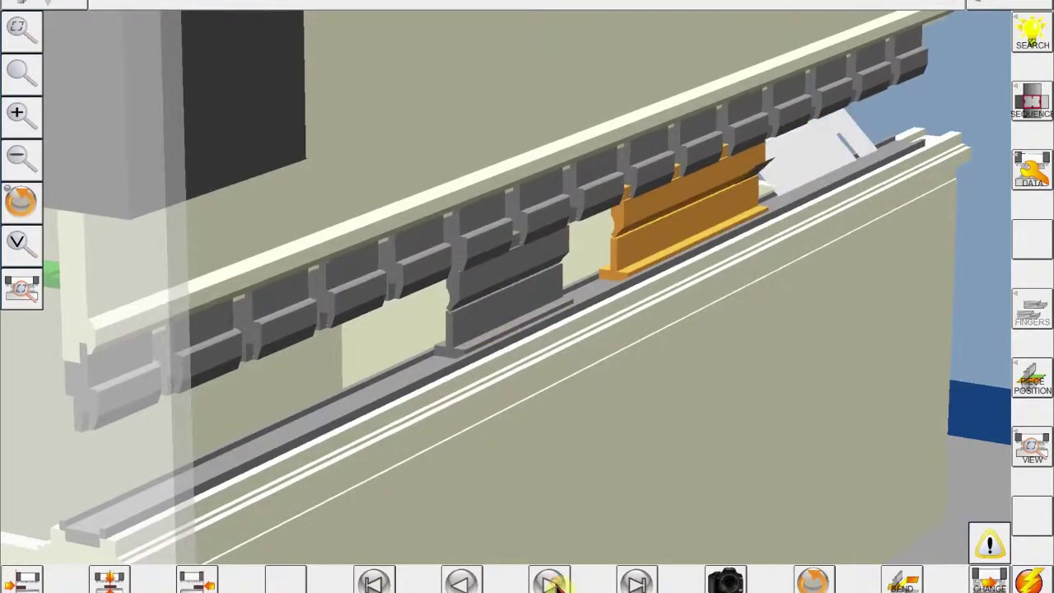
click(552, 583)
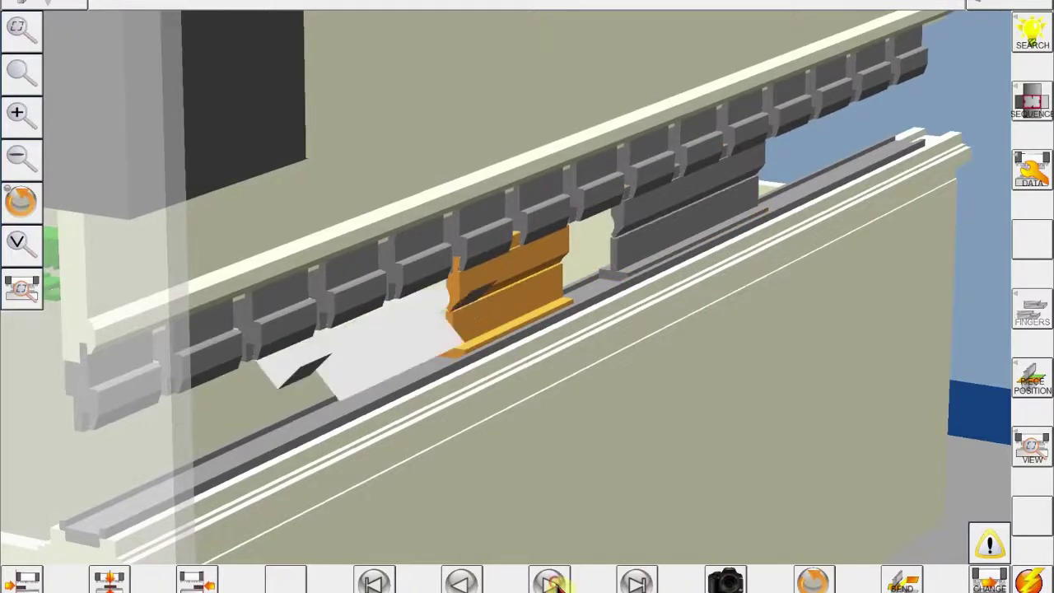
click(552, 583)
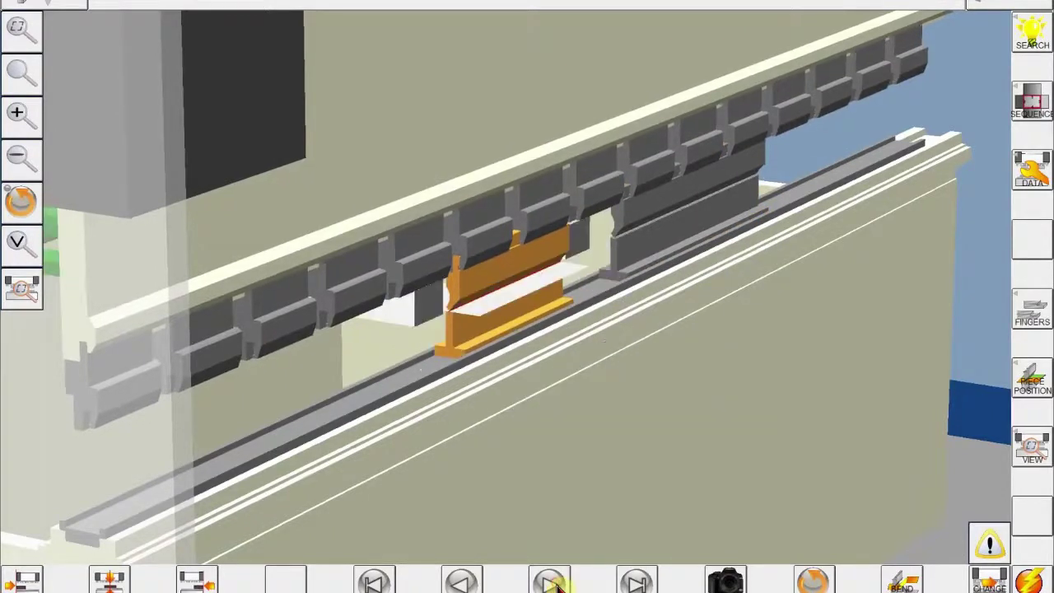
click(551, 583)
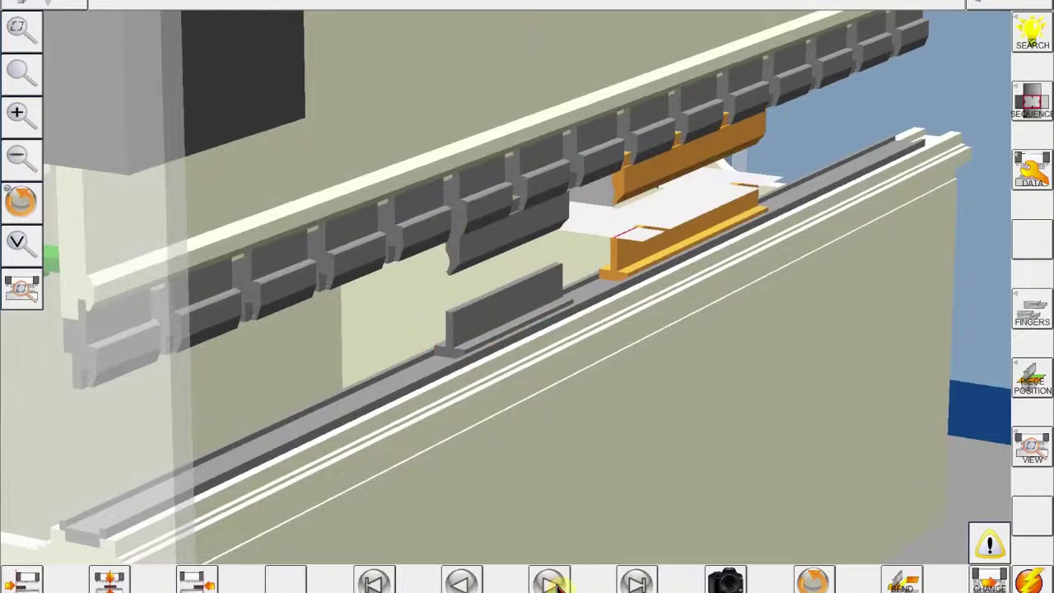
click(552, 583)
click(551, 583)
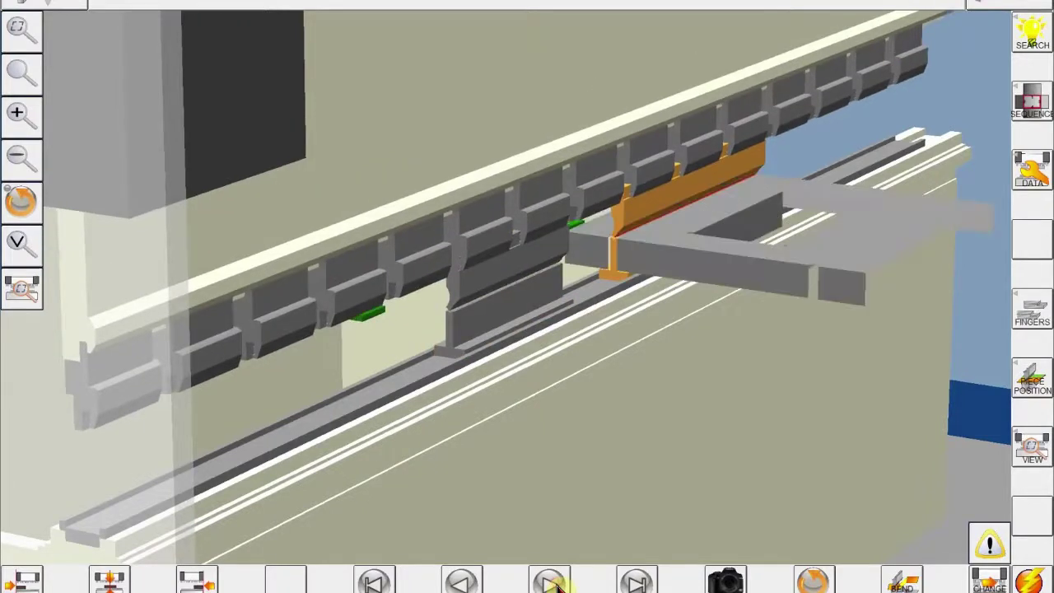
click(552, 583)
click(552, 583)
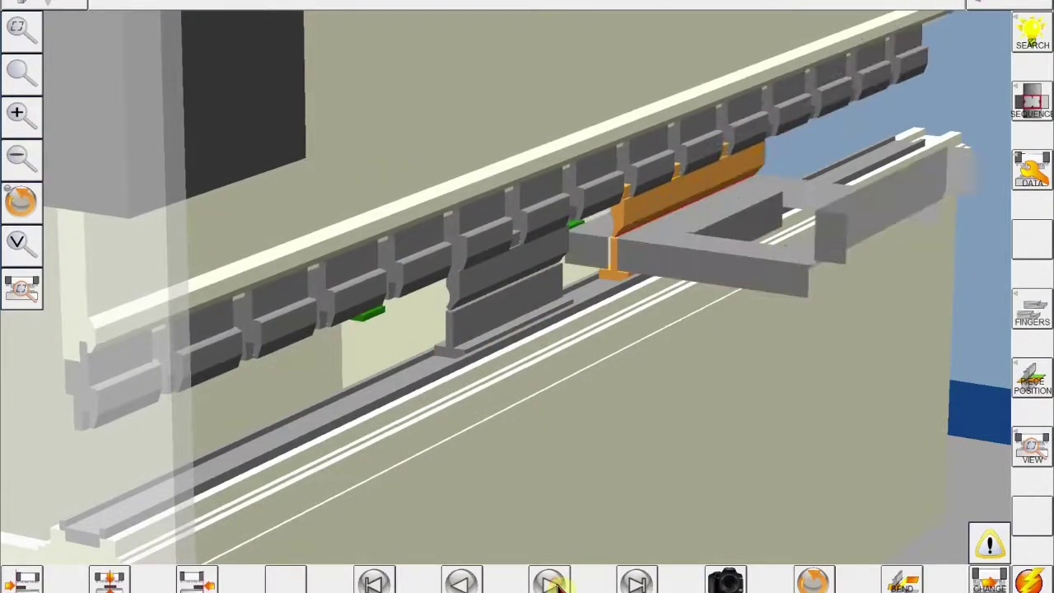
click(553, 583)
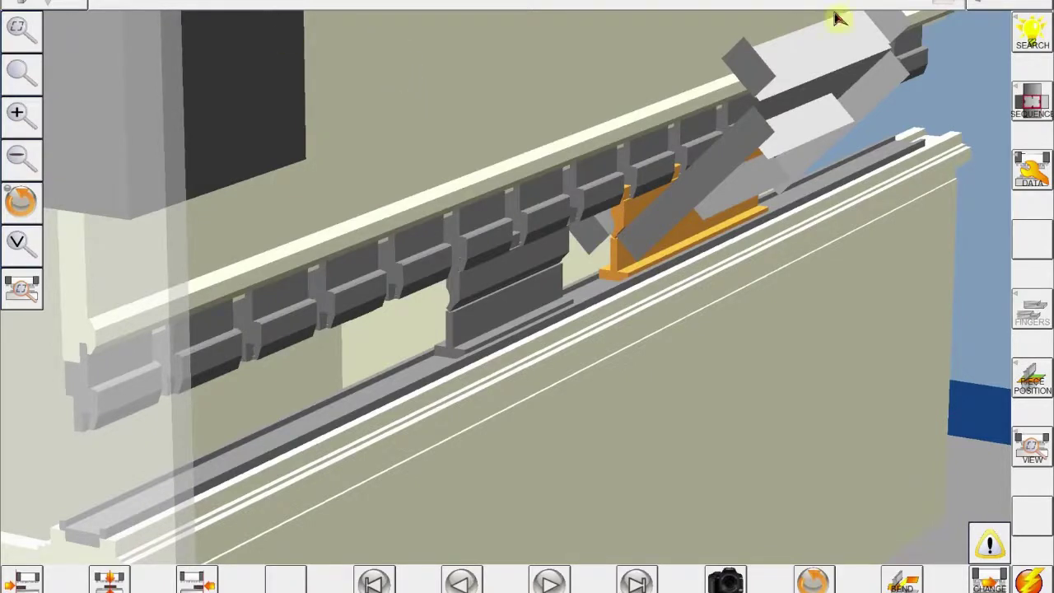
Step: Enter AUTOMATIC mode from the main menu, choosing UPDATE AND CONTINUE for the machine configuration
click(1031, 4)
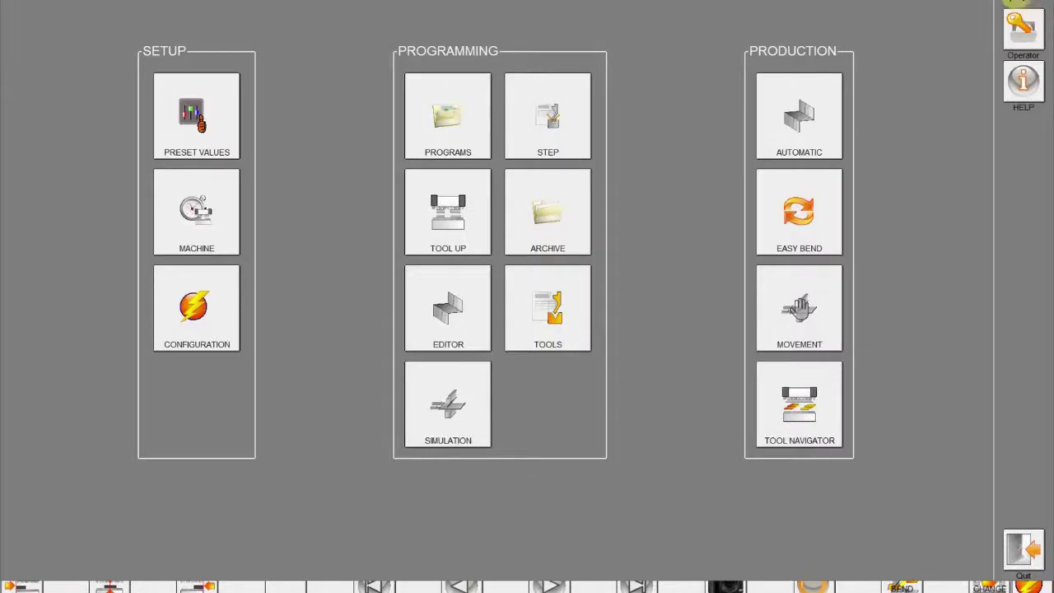
click(801, 120)
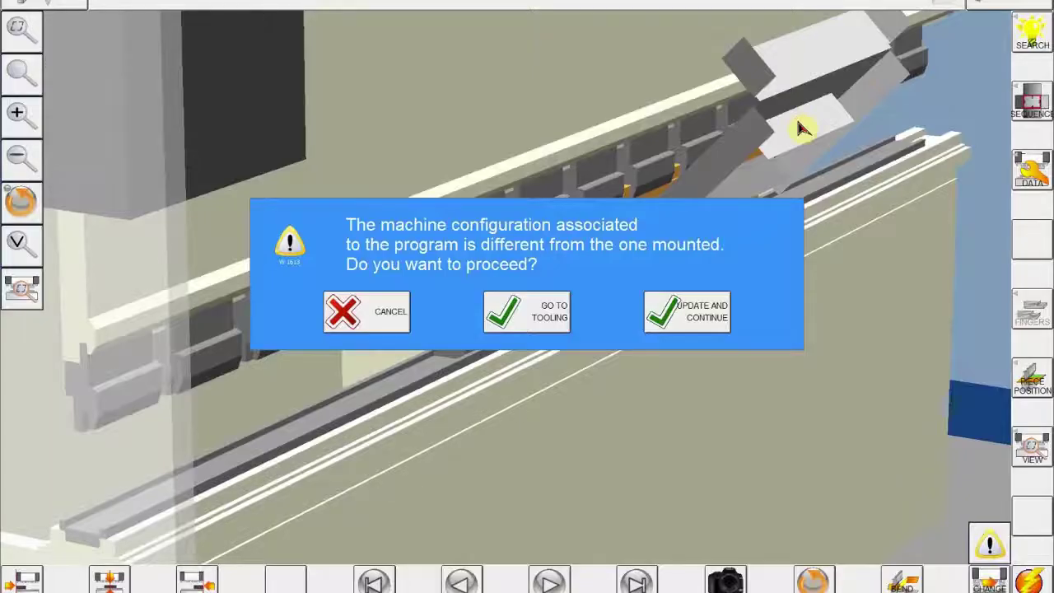
click(688, 317)
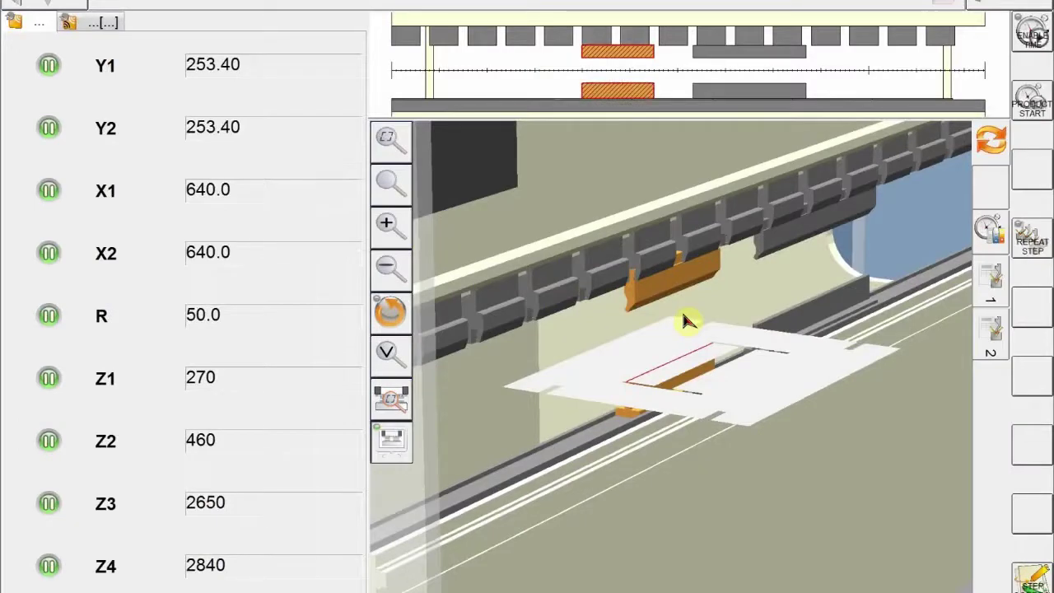